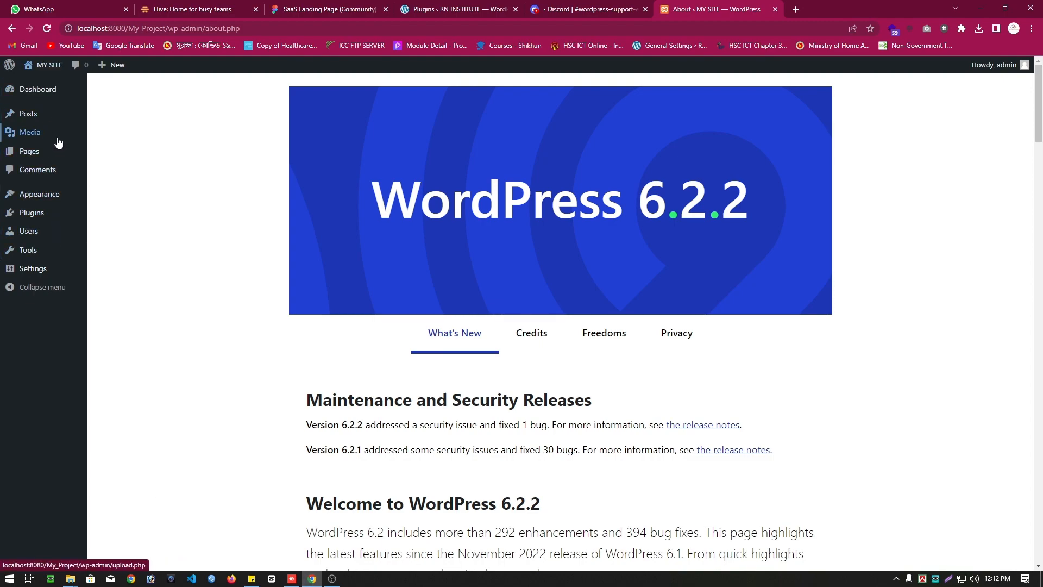
- Browse the themes available to add and activate the Astra theme from its preview
mouse_move(45, 197)
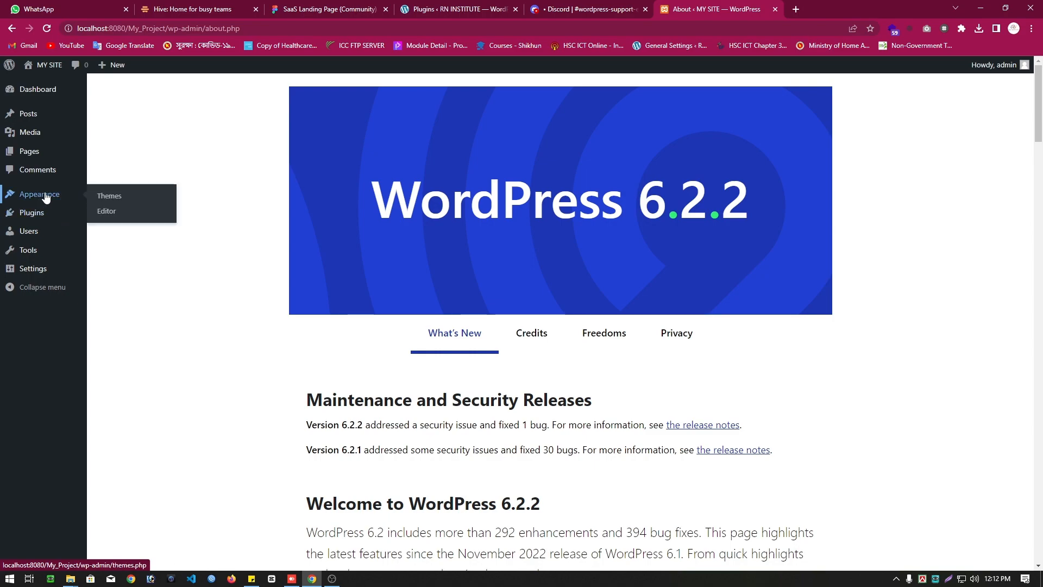
left_click(120, 198)
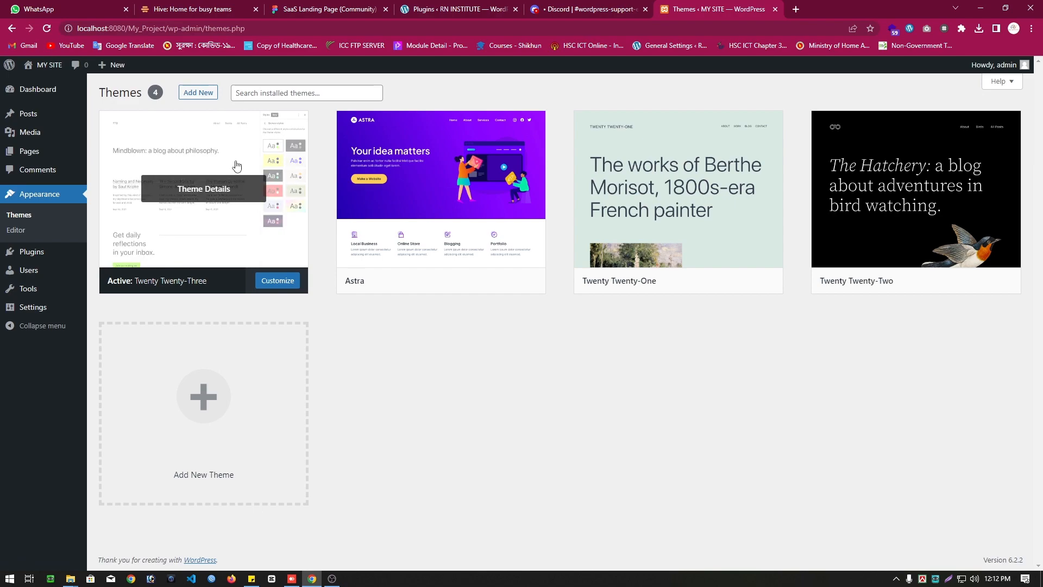
left_click(204, 97)
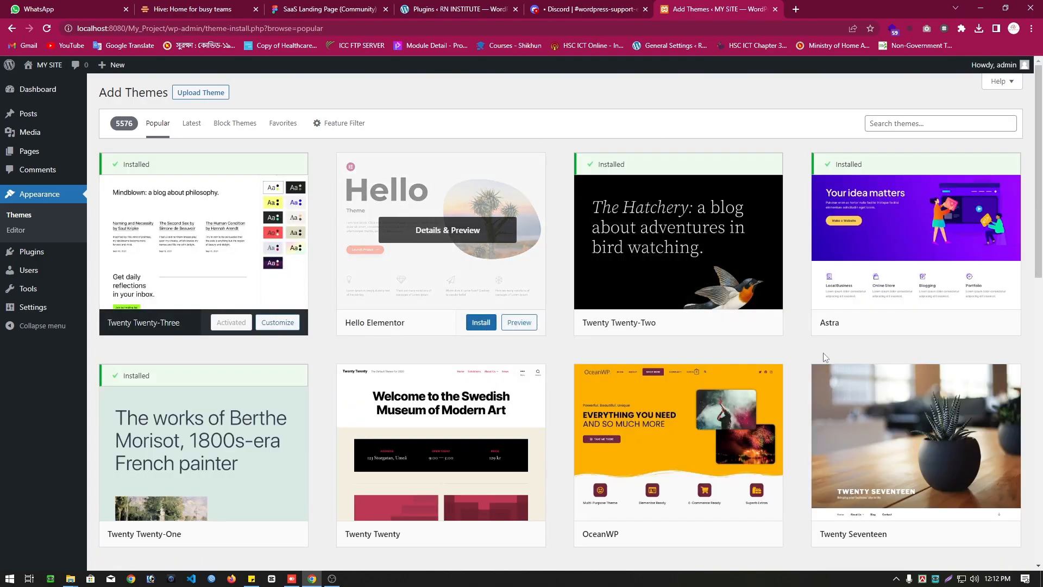
scroll(655, 382, "down", 4)
scroll(510, 377, "up", 4)
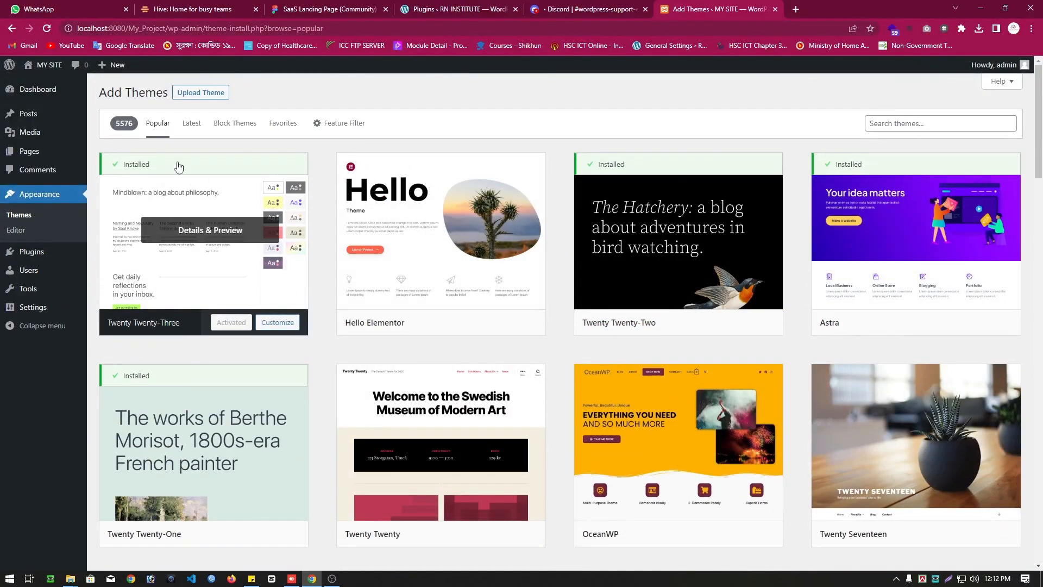
left_click(212, 97)
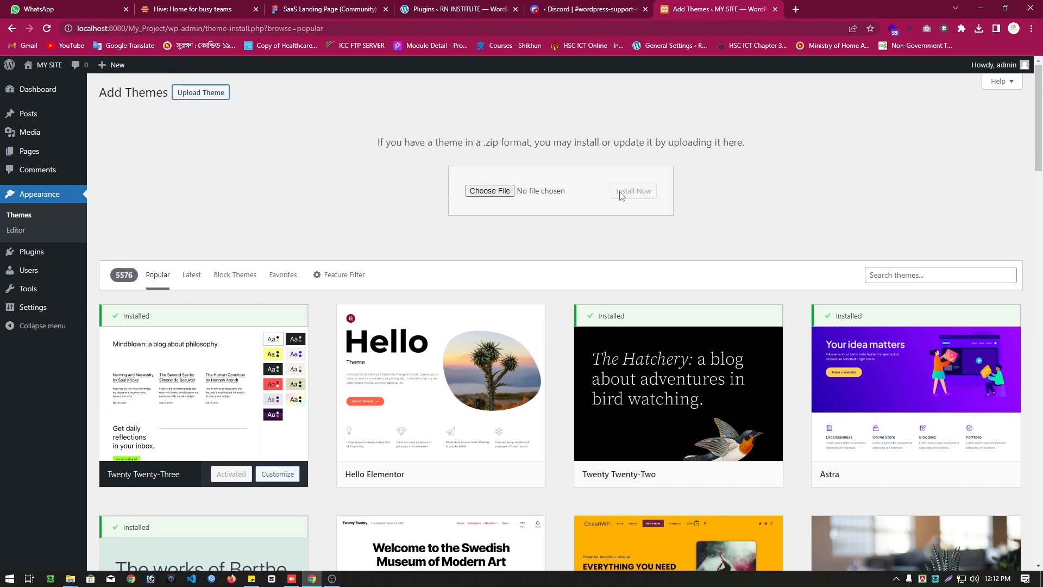
scroll(746, 245, "down", 2)
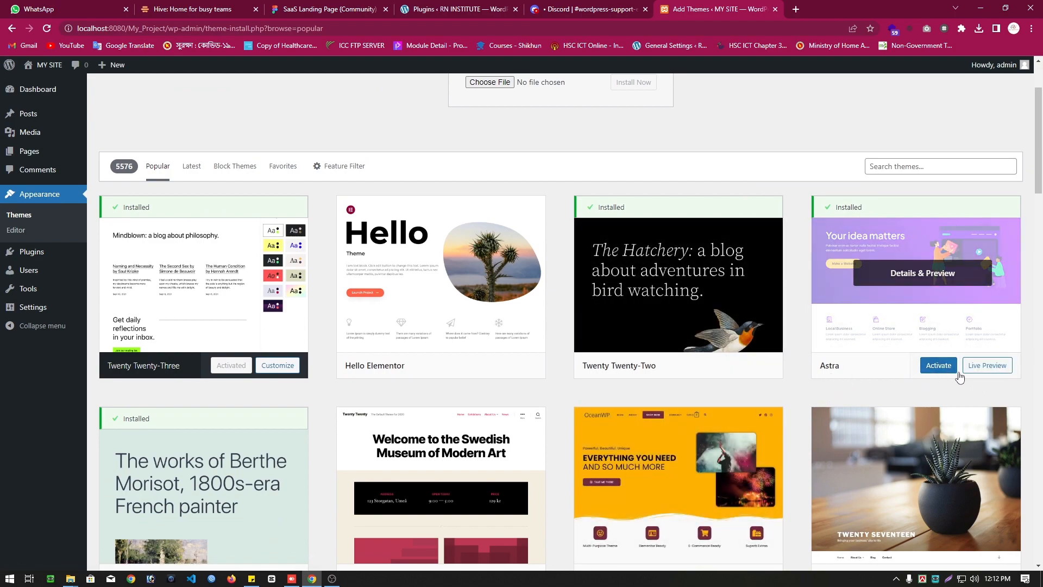
left_click(864, 290)
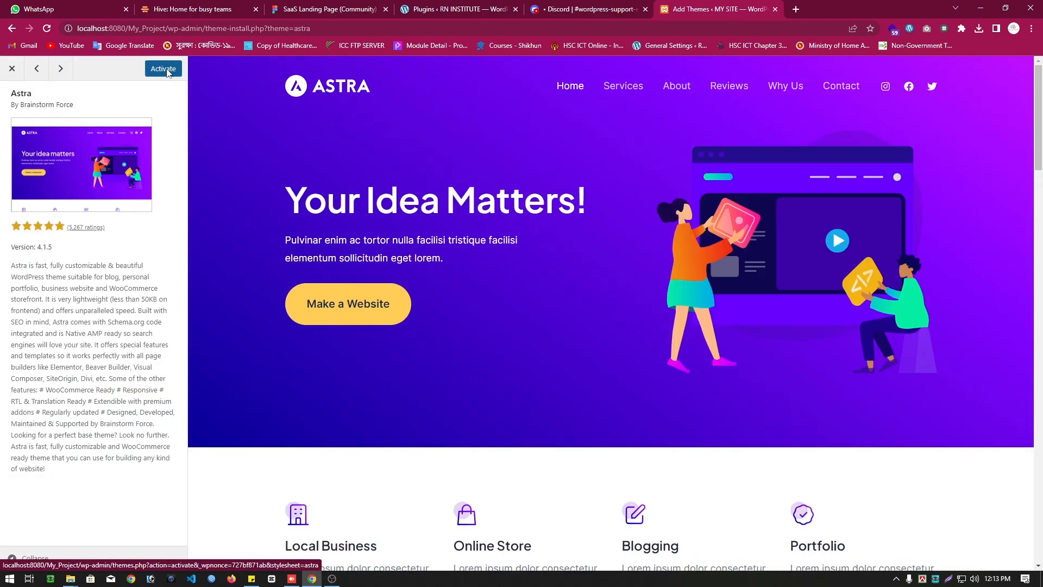
left_click(165, 71)
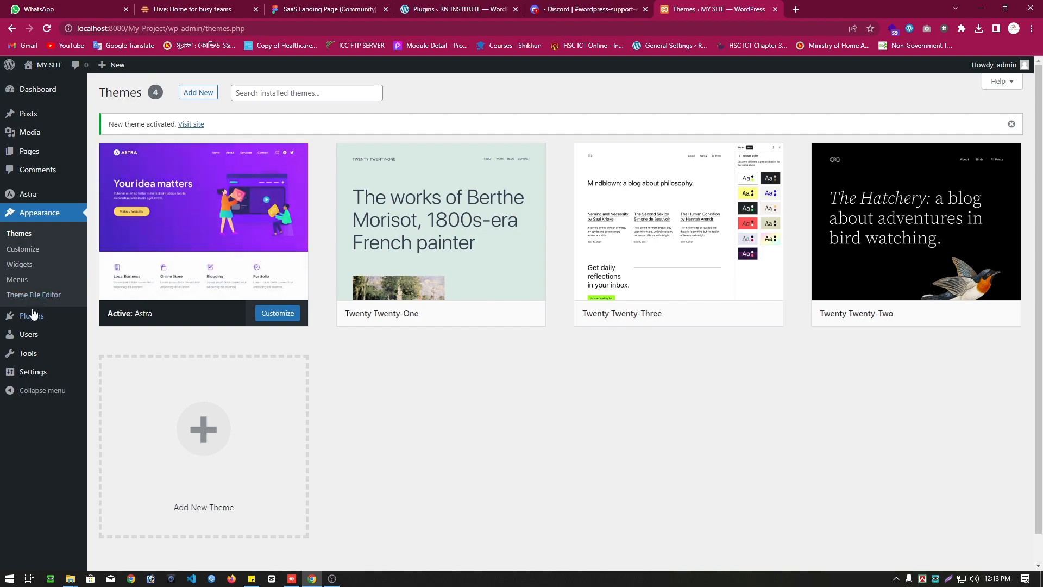
- Install the Classic Editor plugin from the featured plugins and activate it
mouse_move(30, 322)
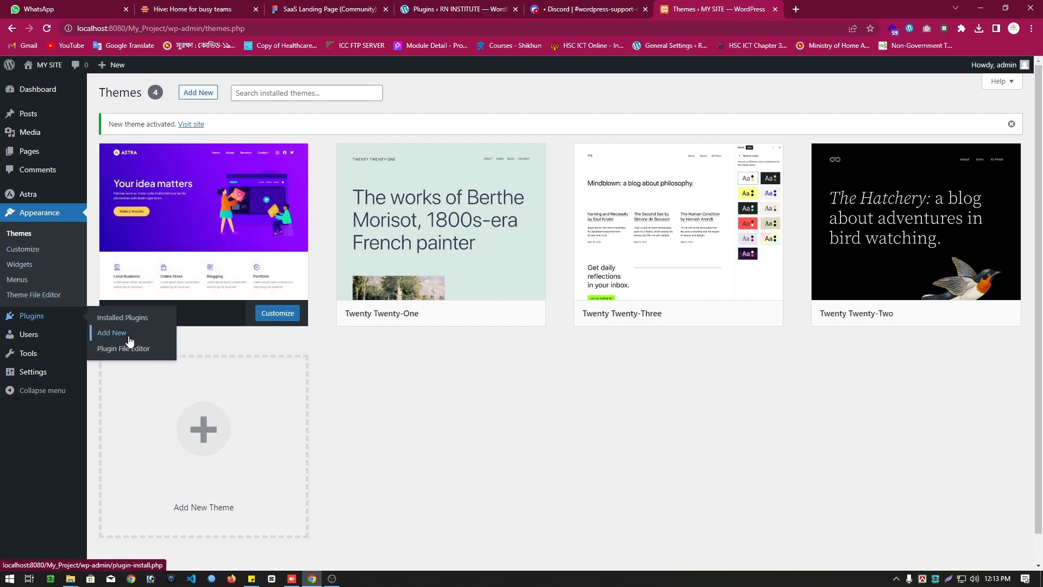
left_click(113, 336)
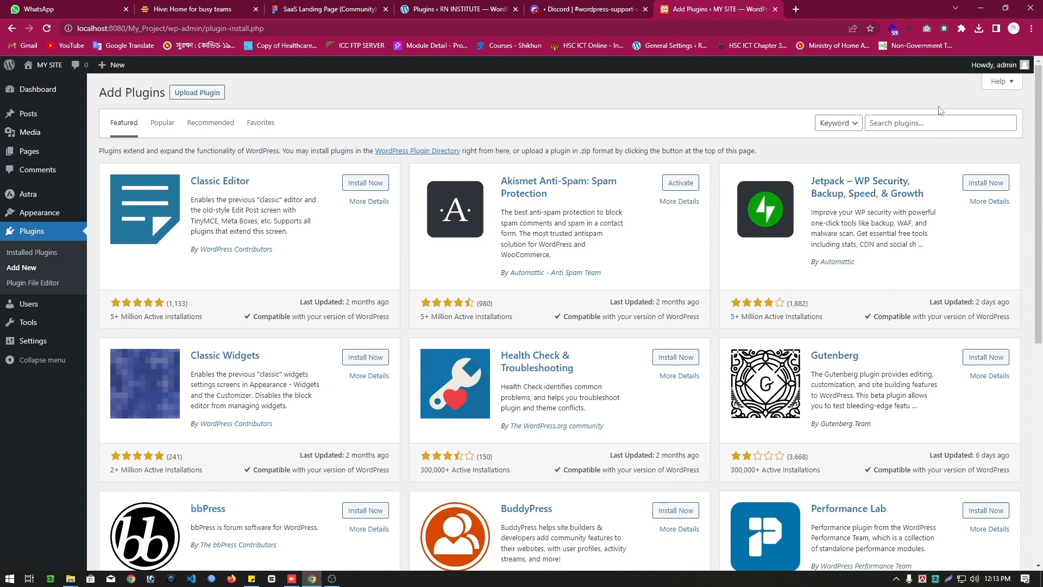
left_click(896, 121)
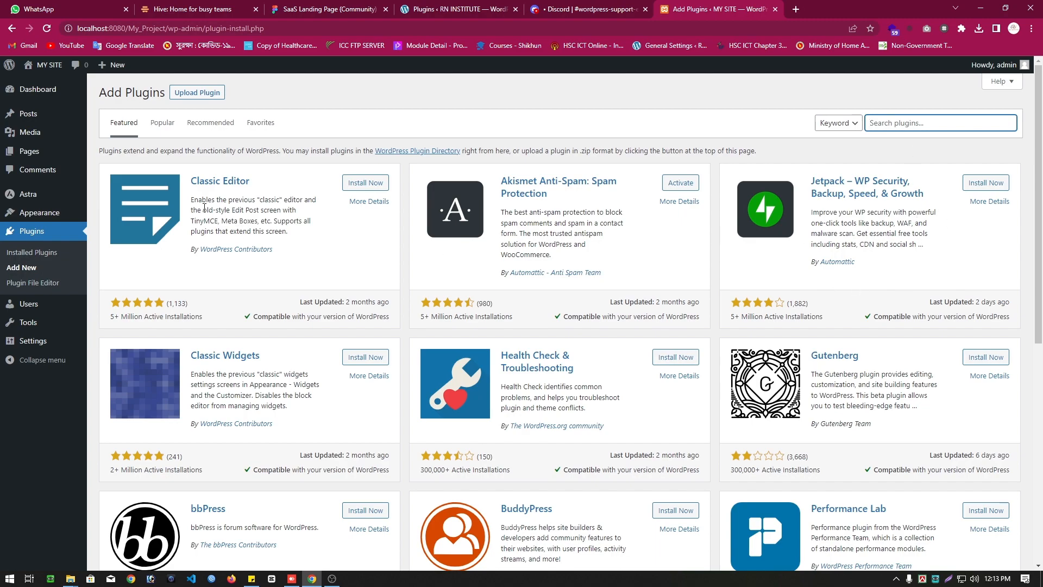
left_click(374, 184)
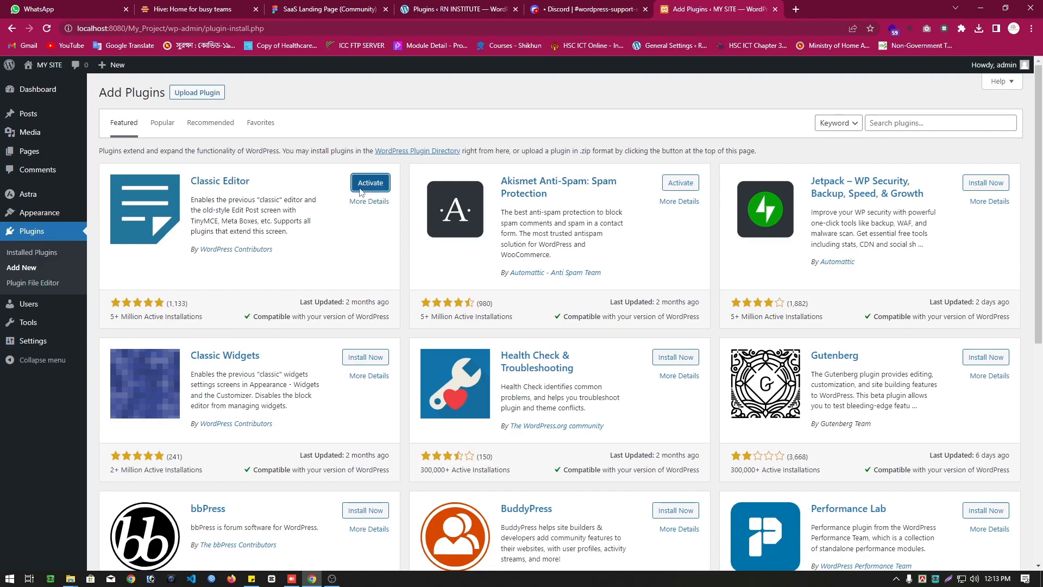
left_click(373, 185)
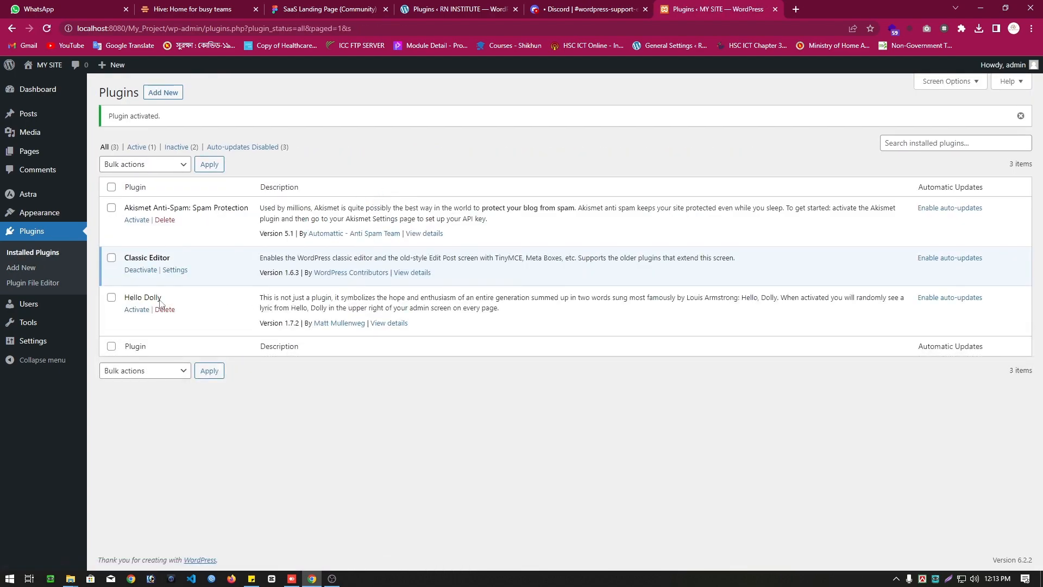
- Upload elementor.3.0.15.zip from the Elementor folder on the Desktop as a new plugin, then install and activate it
left_click(163, 96)
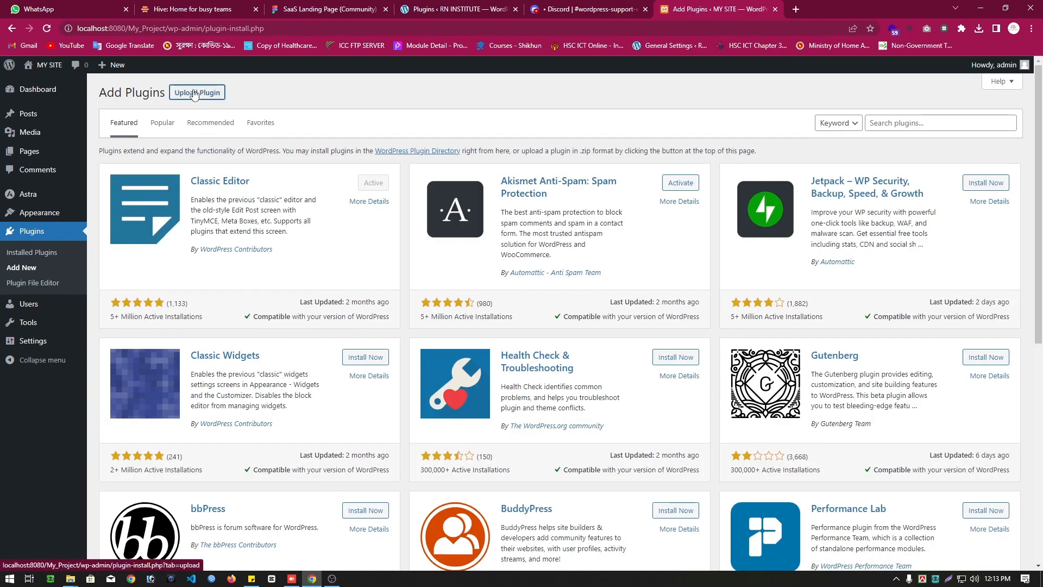
left_click(195, 93)
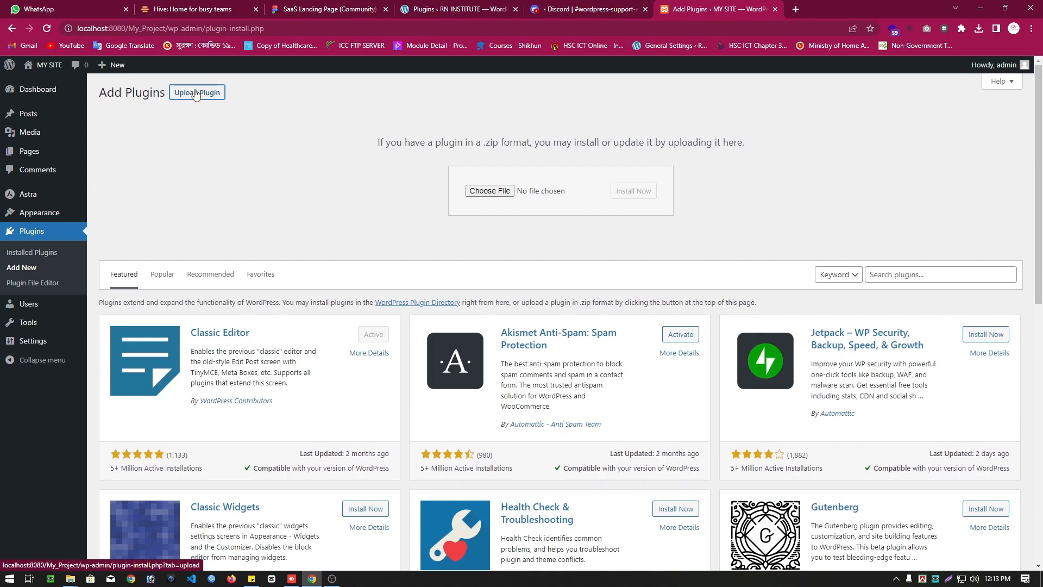
left_click(496, 195)
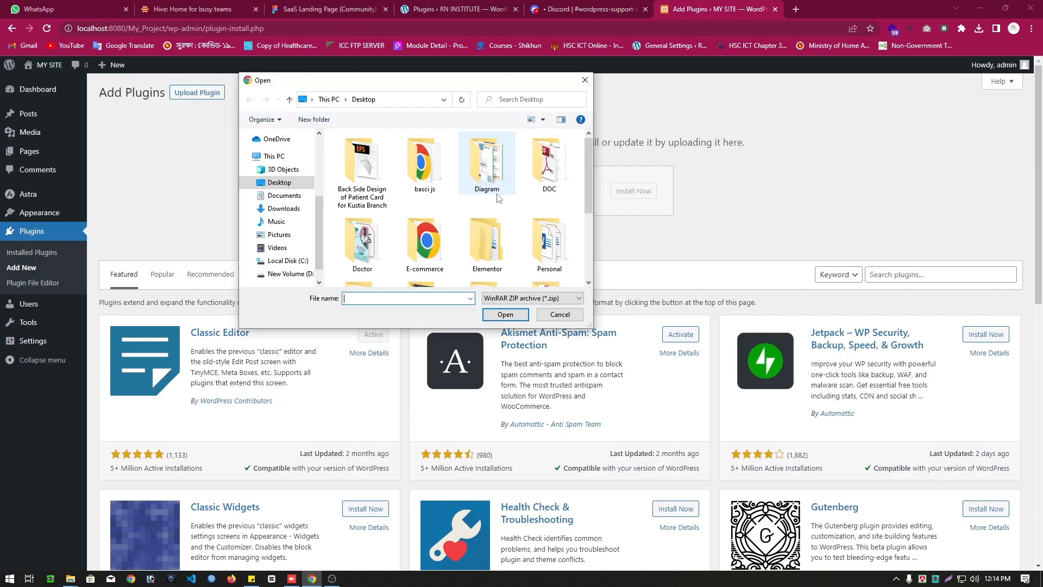
scroll(492, 212, "down", 1)
double_click(491, 212)
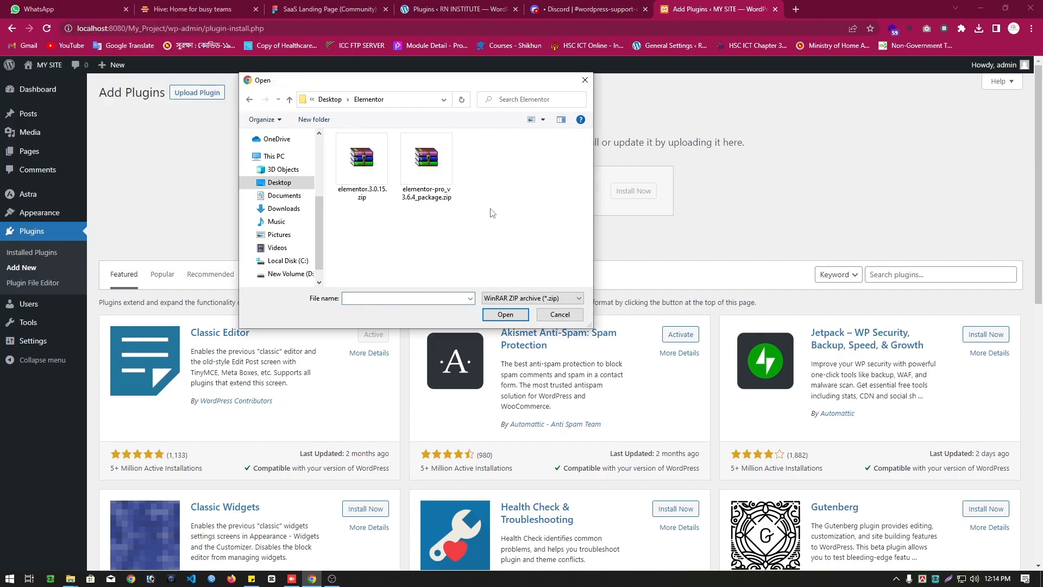
left_click(360, 175)
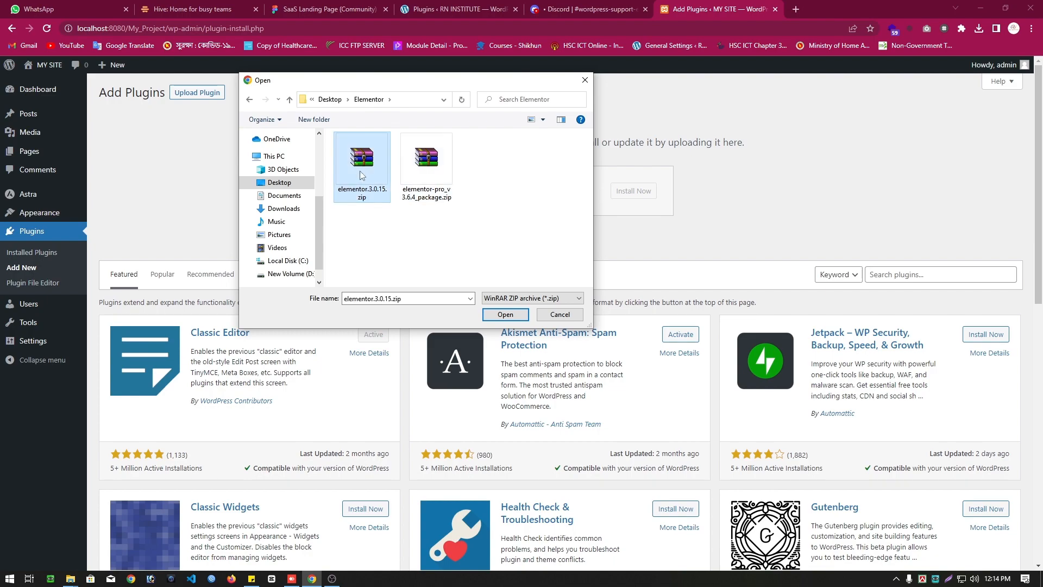
left_click(504, 315)
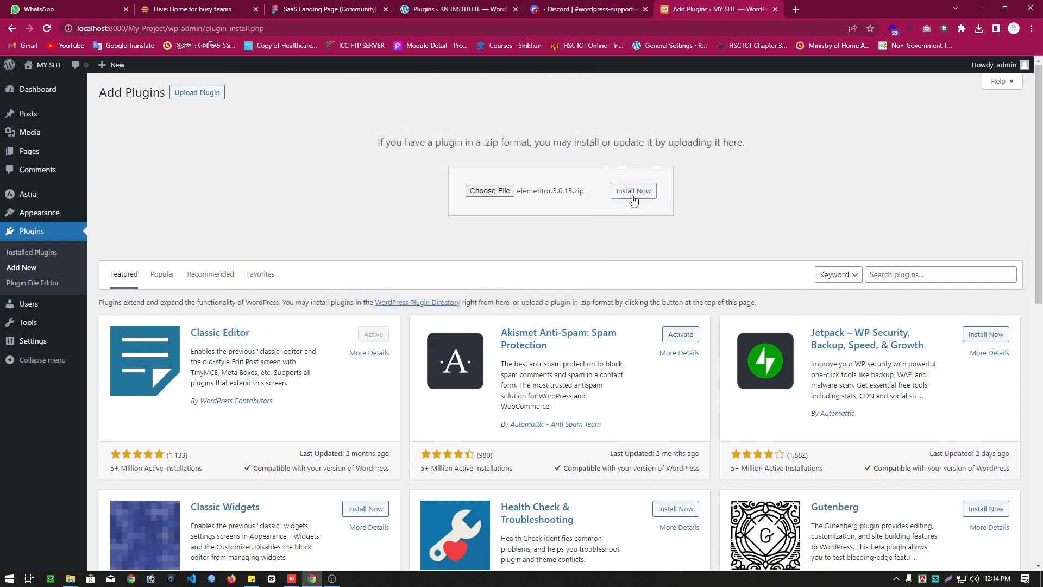
left_click(633, 197)
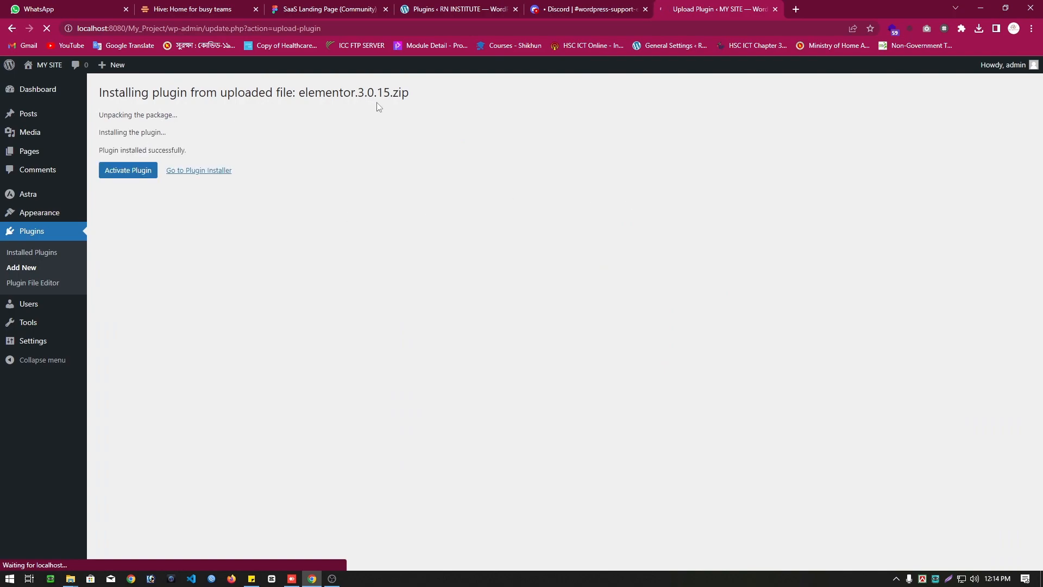
left_click(117, 177)
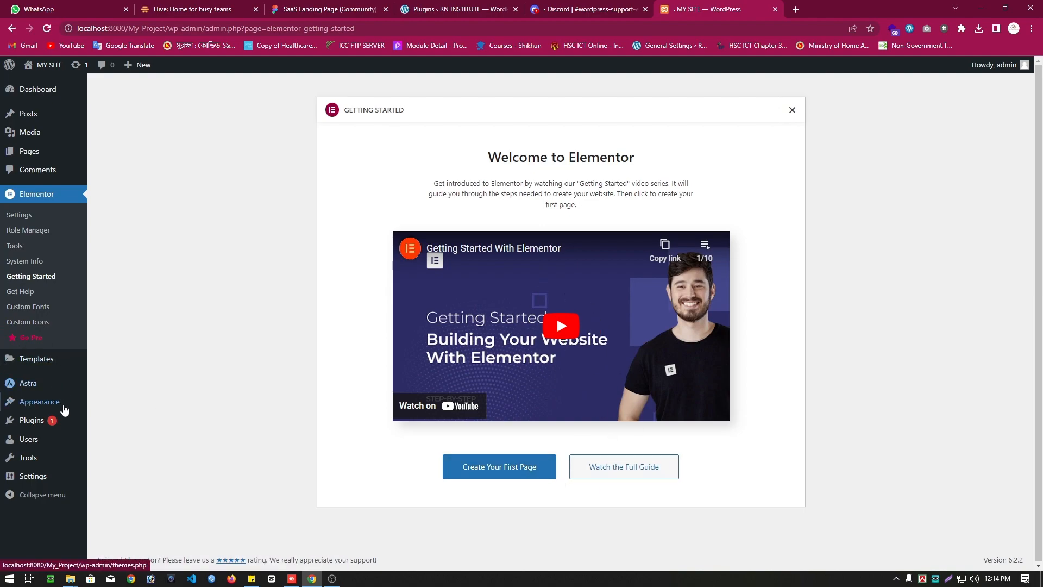
- Try to install Elementor Pro by uploading elementor-pro_v3.6.4_package.zip as a new plugin
mouse_move(34, 423)
left_click(127, 438)
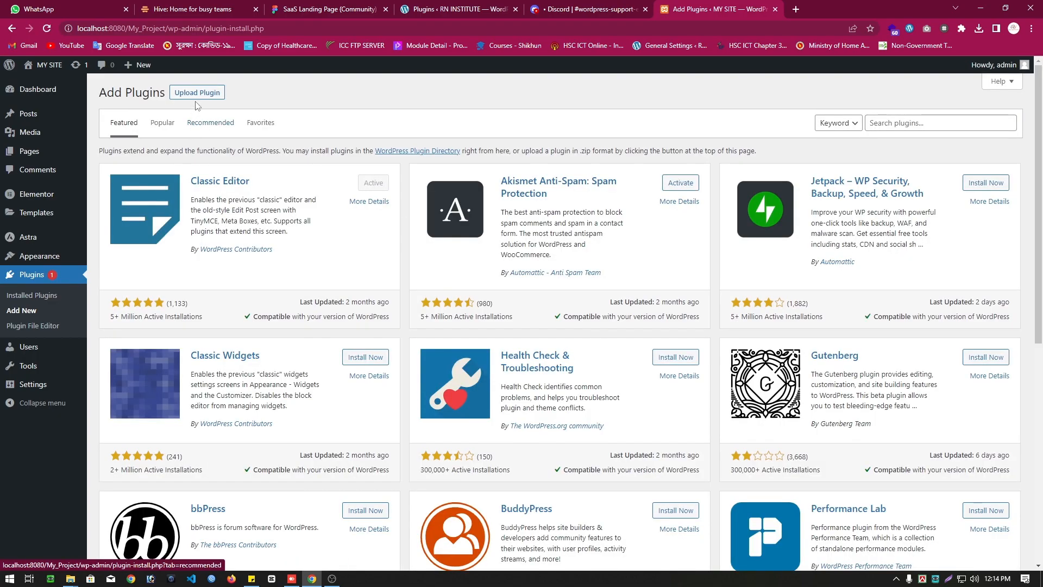
left_click(198, 94)
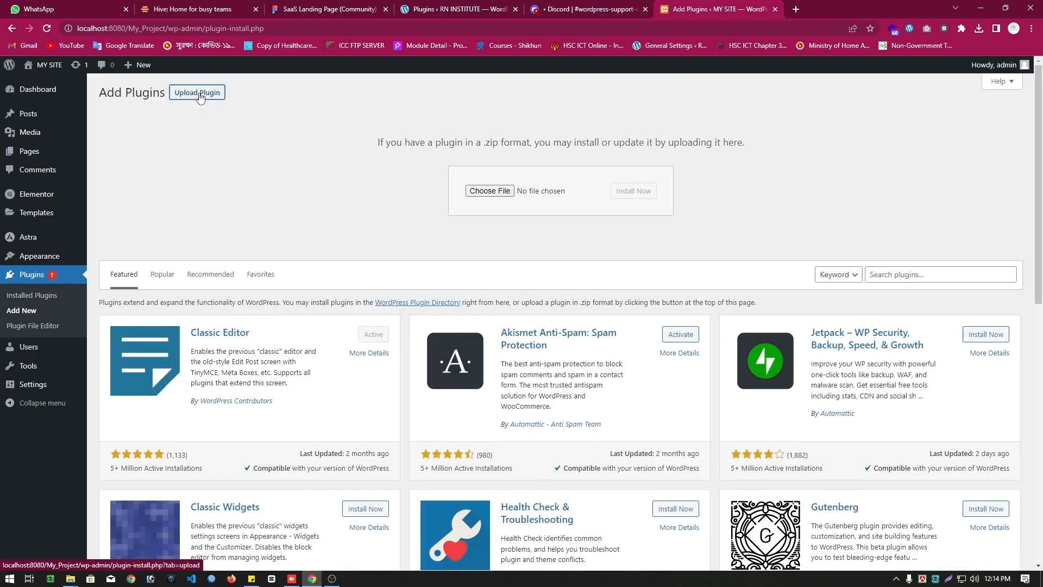
left_click(489, 194)
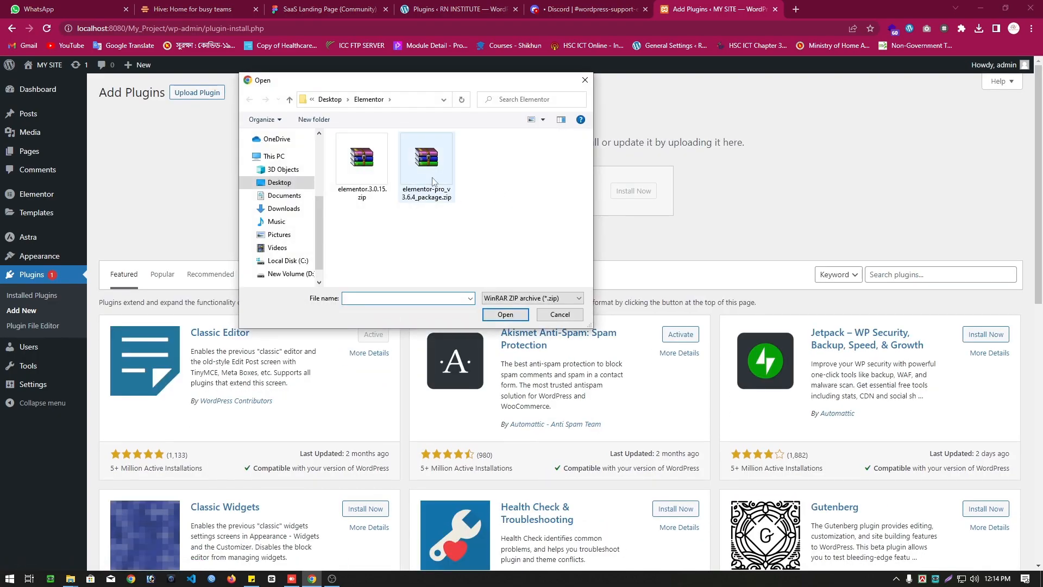
left_click(422, 158)
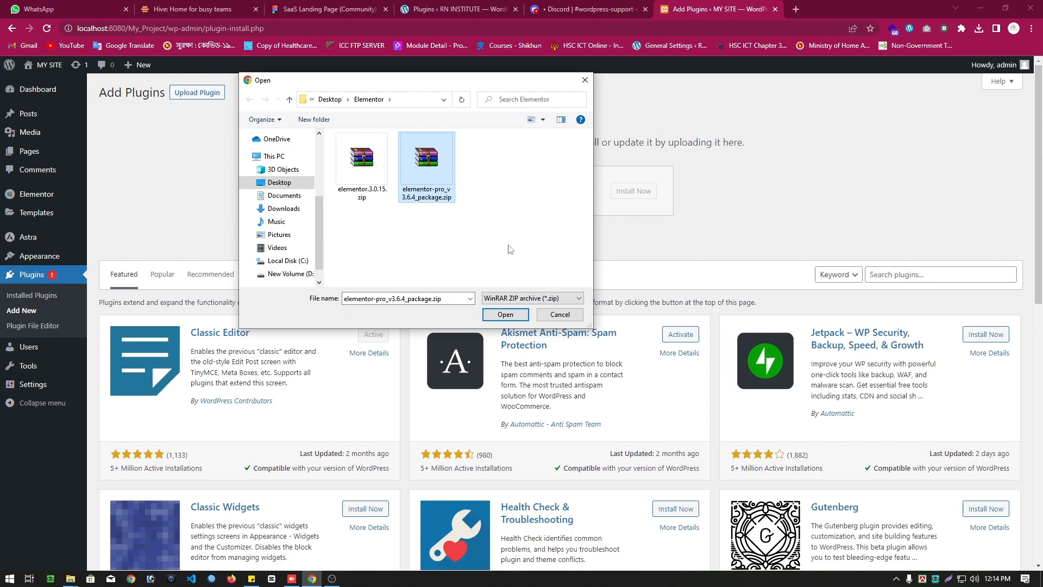
left_click(506, 315)
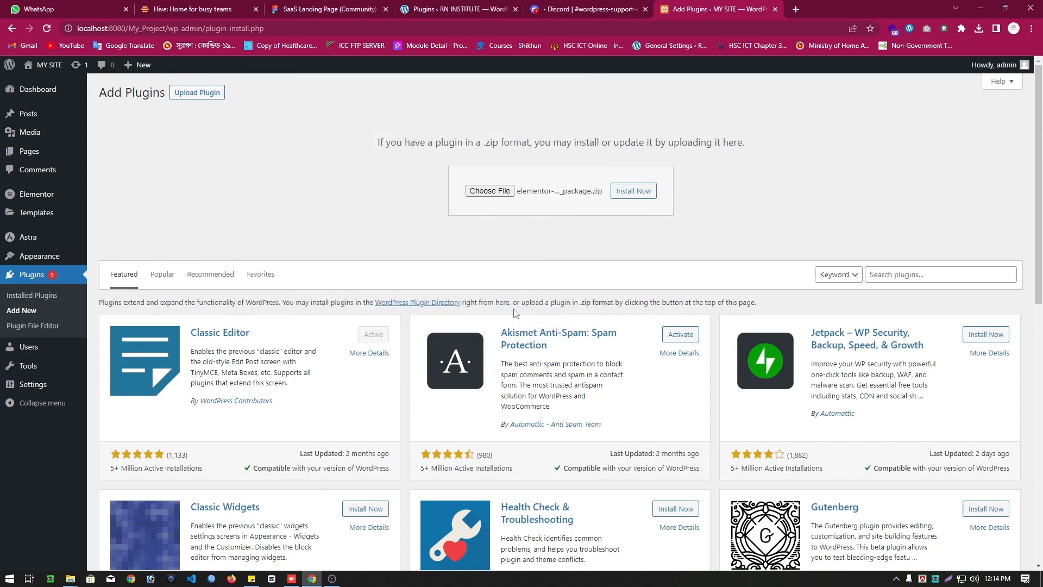
left_click(628, 190)
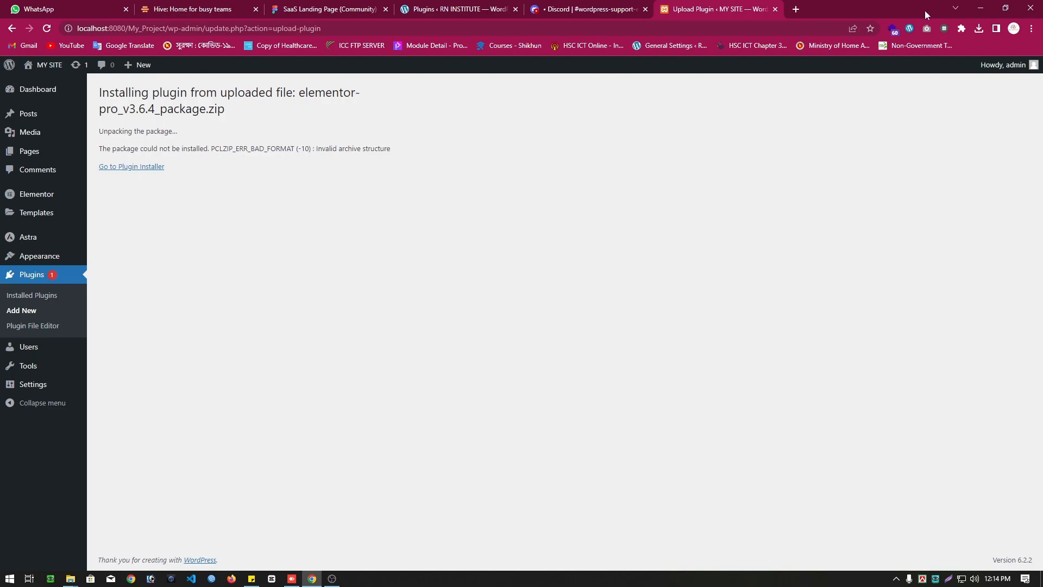
- In File Explorer, extract elementor-pro_v3.6.4_package.zip from the desktop's Elementor folder into its own subfolder and open the extracted folder
left_click(981, 8)
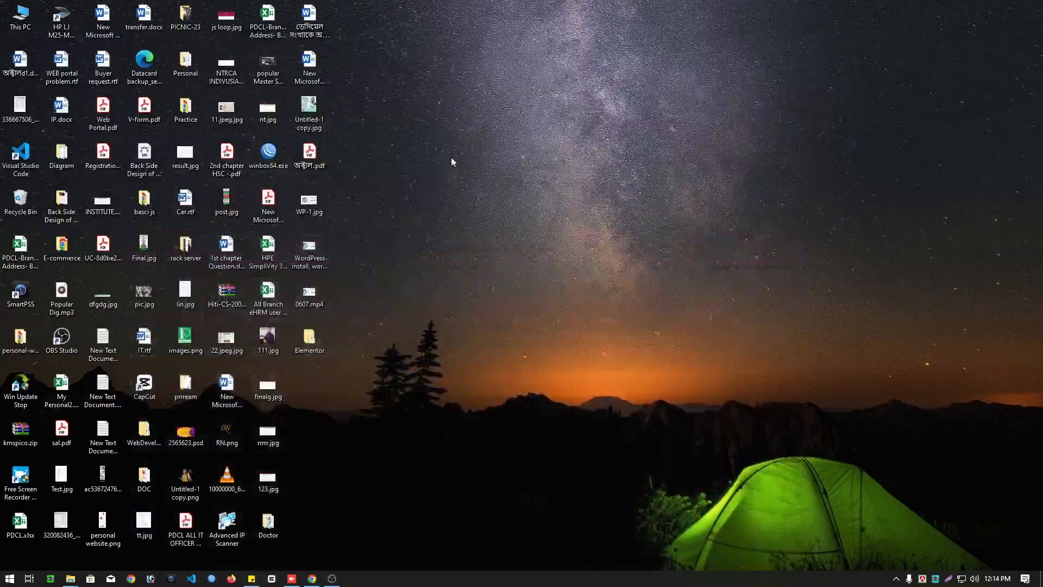
double_click(310, 337)
left_click(198, 84)
right_click(200, 85)
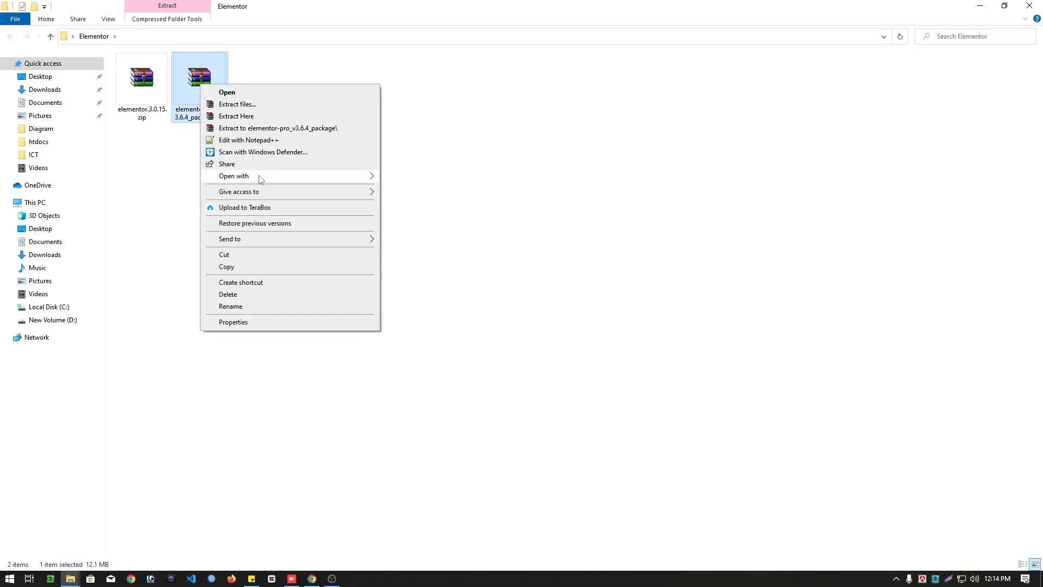
left_click(274, 129)
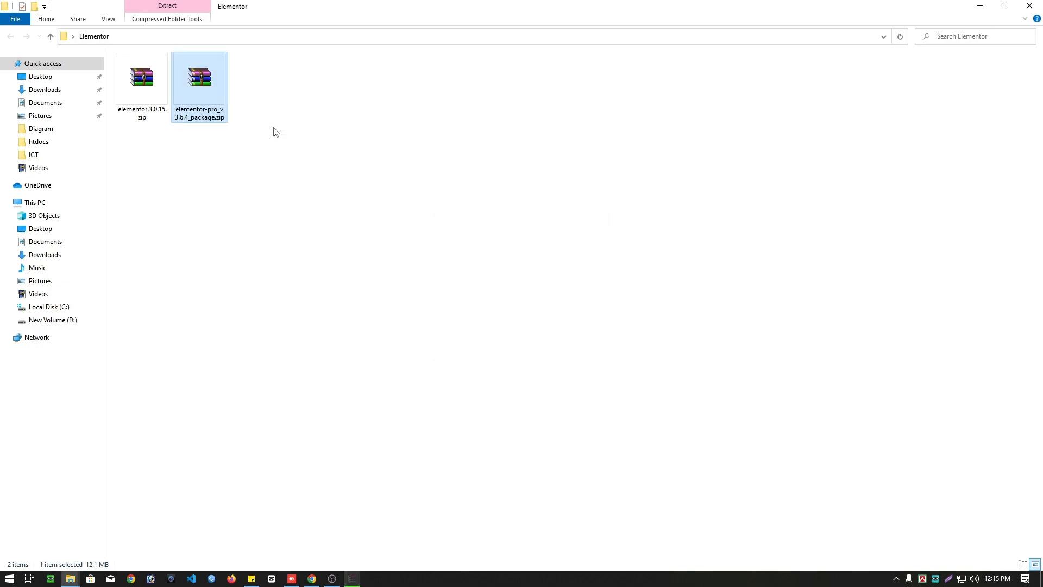
left_click(142, 97)
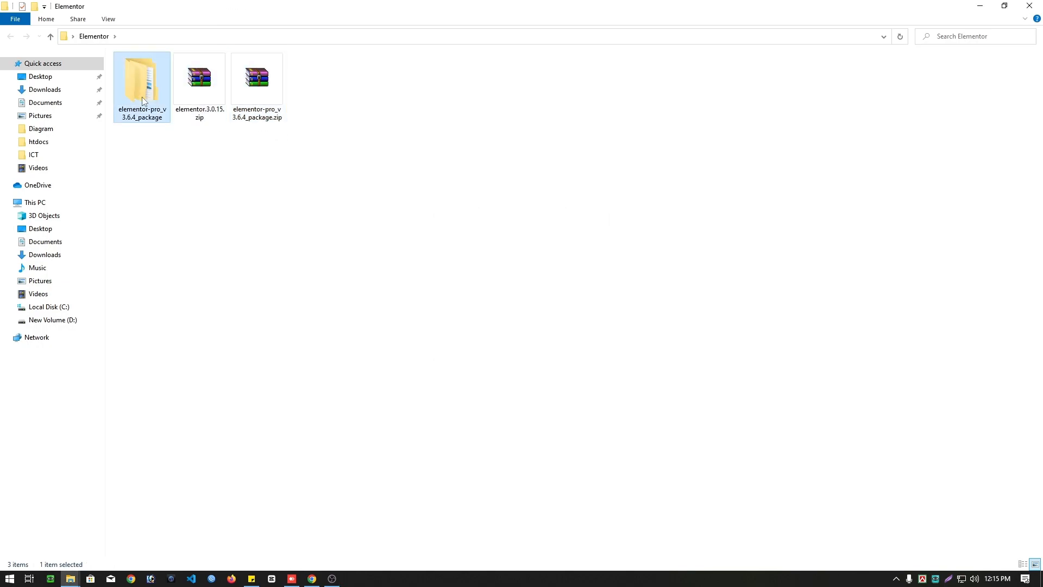
double_click(142, 96)
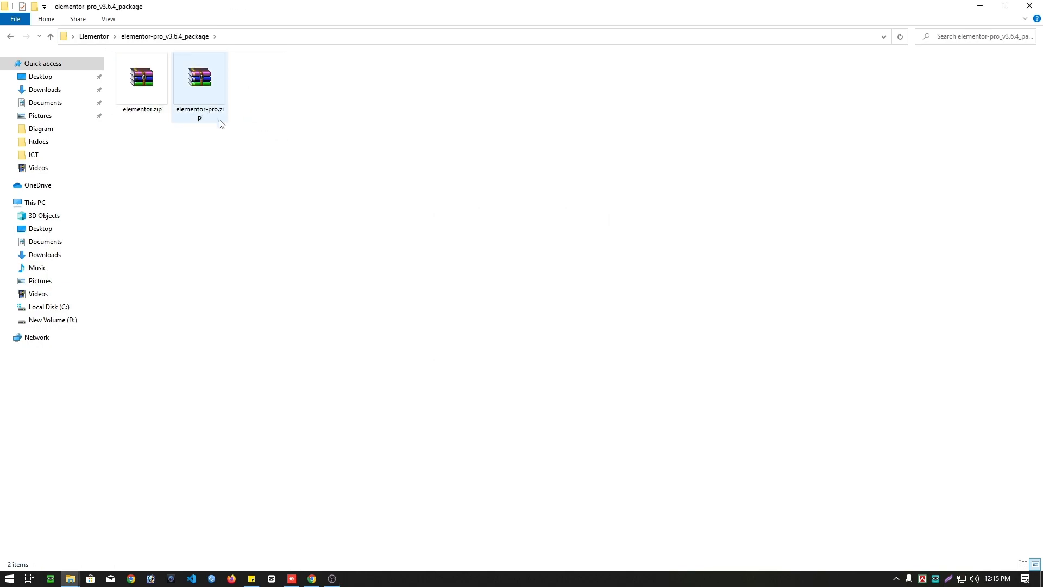
left_click(208, 96)
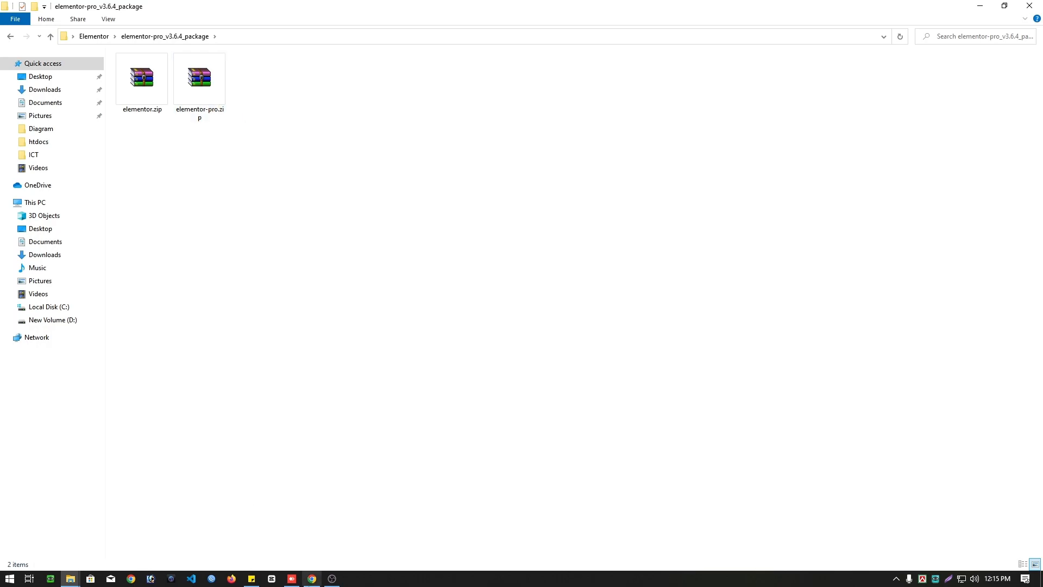
- In the WordPress admin in Chrome, upload elementor-pro.zip from the extracted elementor-pro_v3.6.4_package folder as a new plugin, then install and activate it
left_click(312, 578)
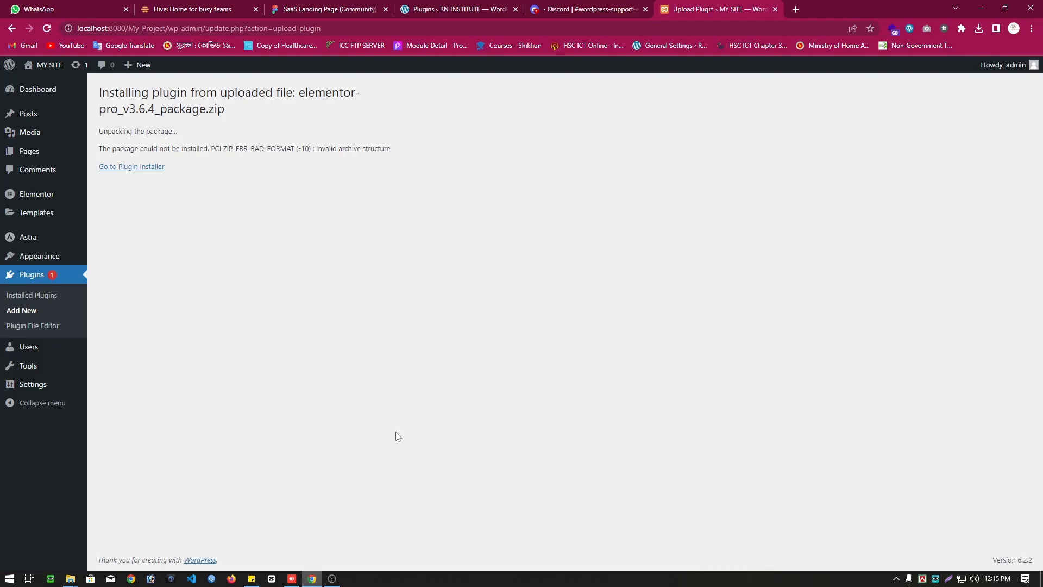
left_click(36, 315)
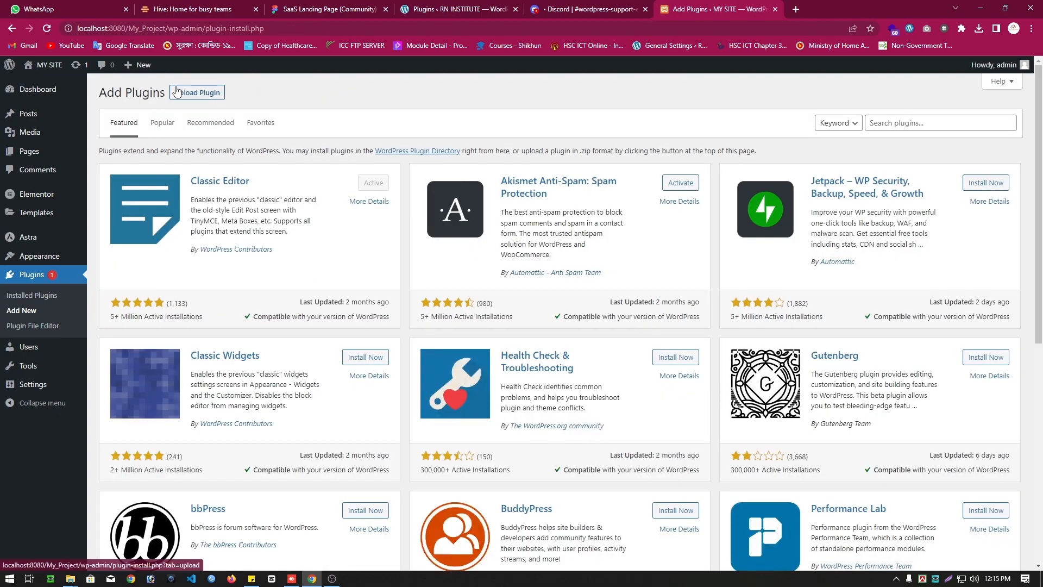
left_click(181, 93)
left_click(489, 191)
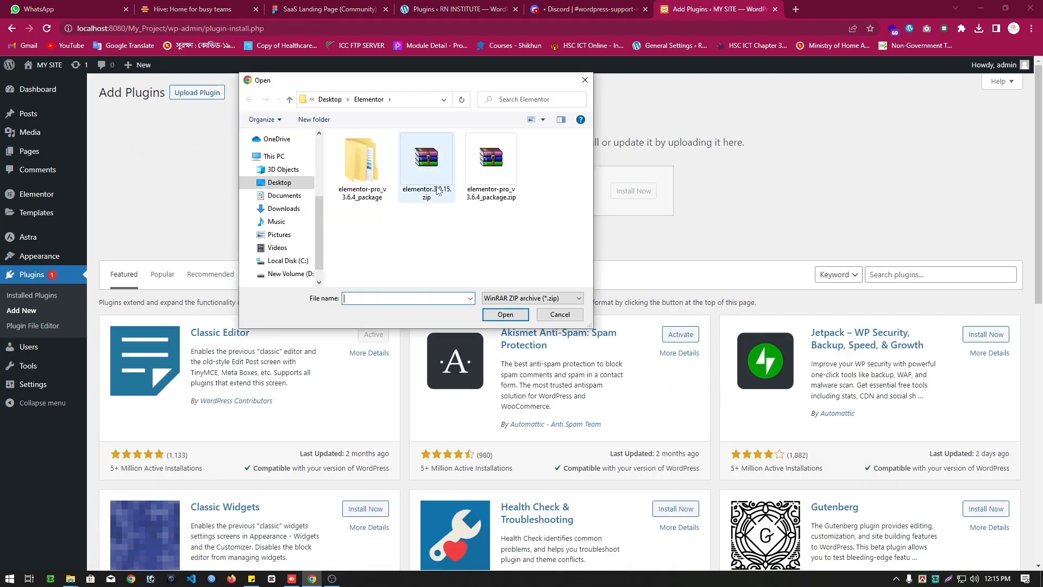
double_click(389, 179)
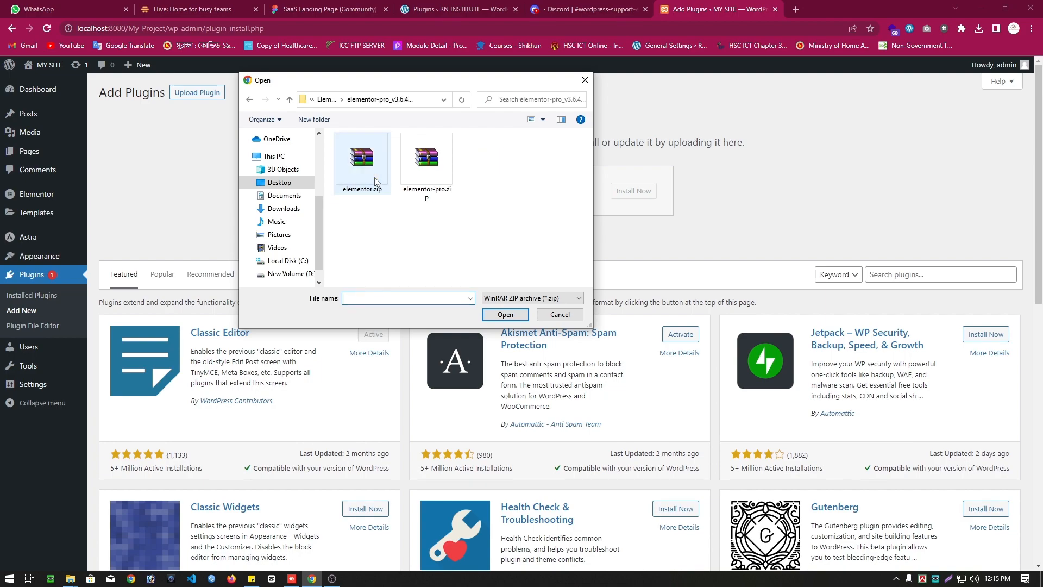
left_click(426, 163)
left_click(505, 314)
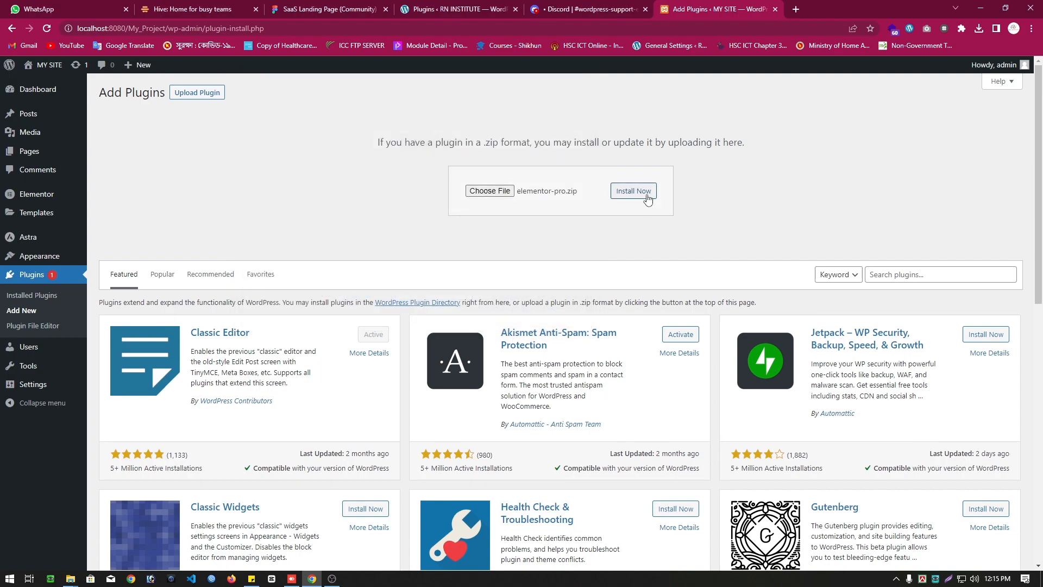
left_click(646, 196)
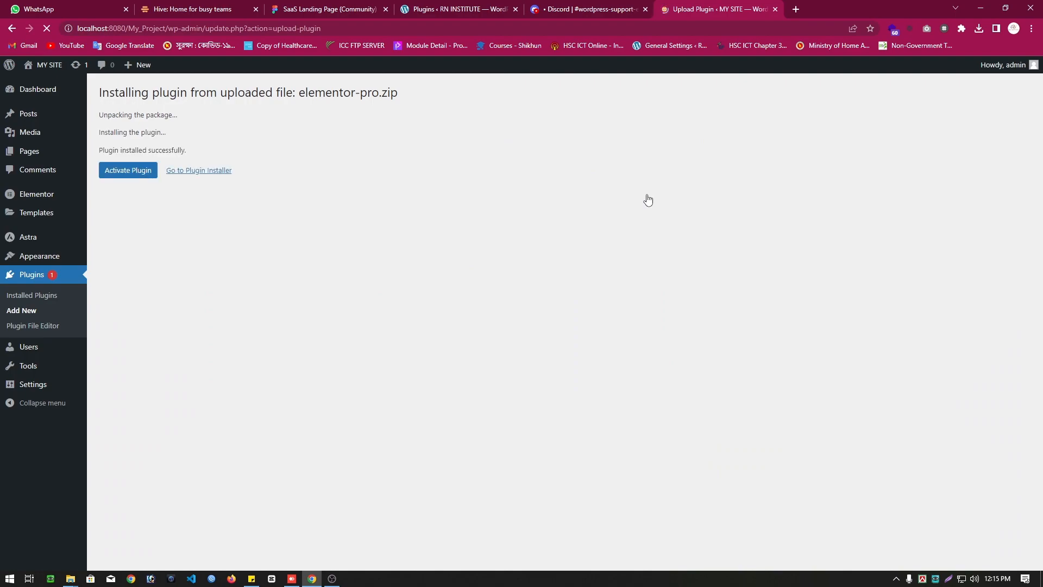
left_click(133, 175)
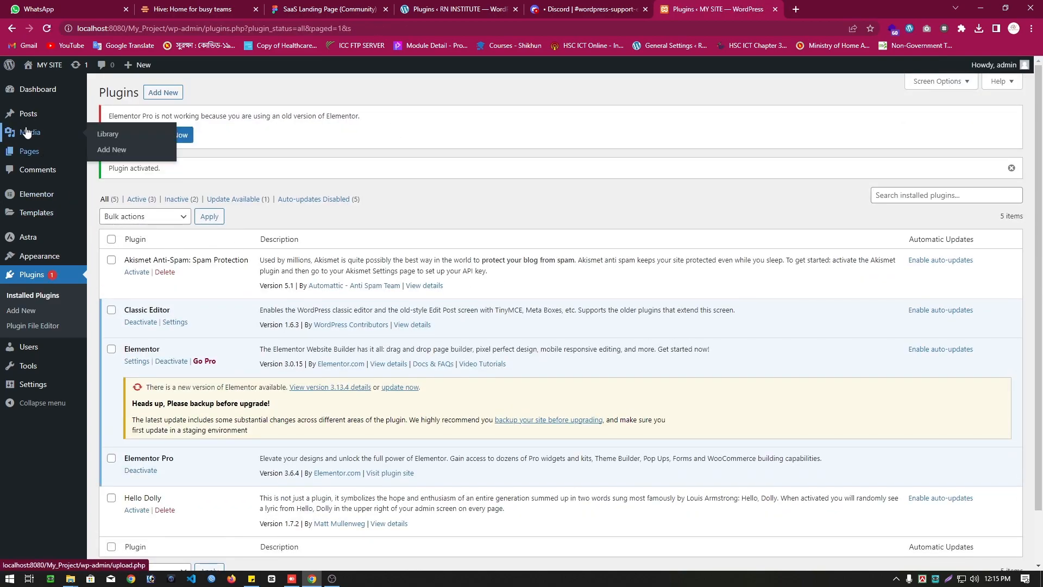
- Create a new page titled "First Page" and publish it
mouse_move(46, 156)
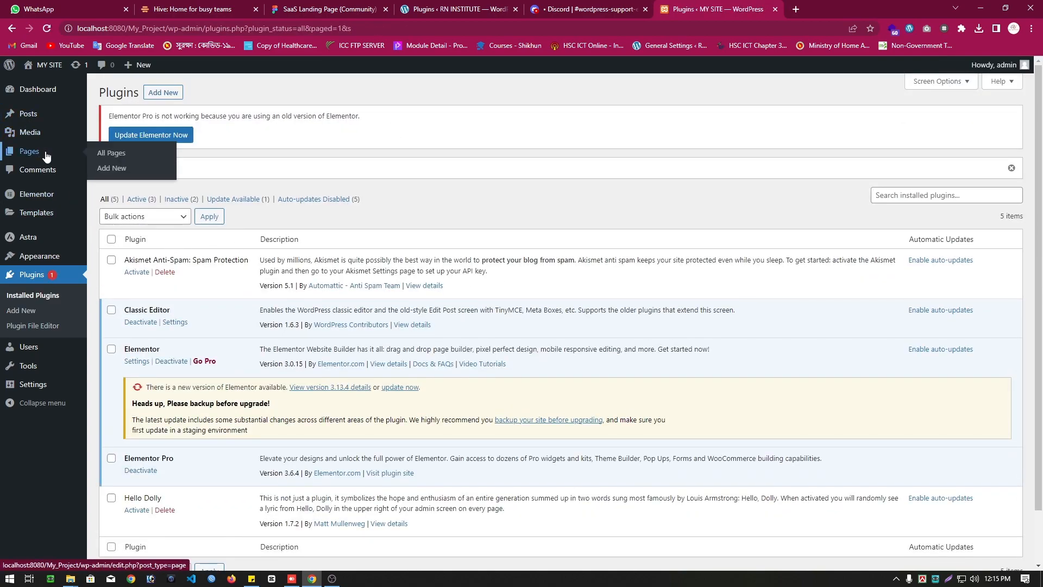
left_click(121, 170)
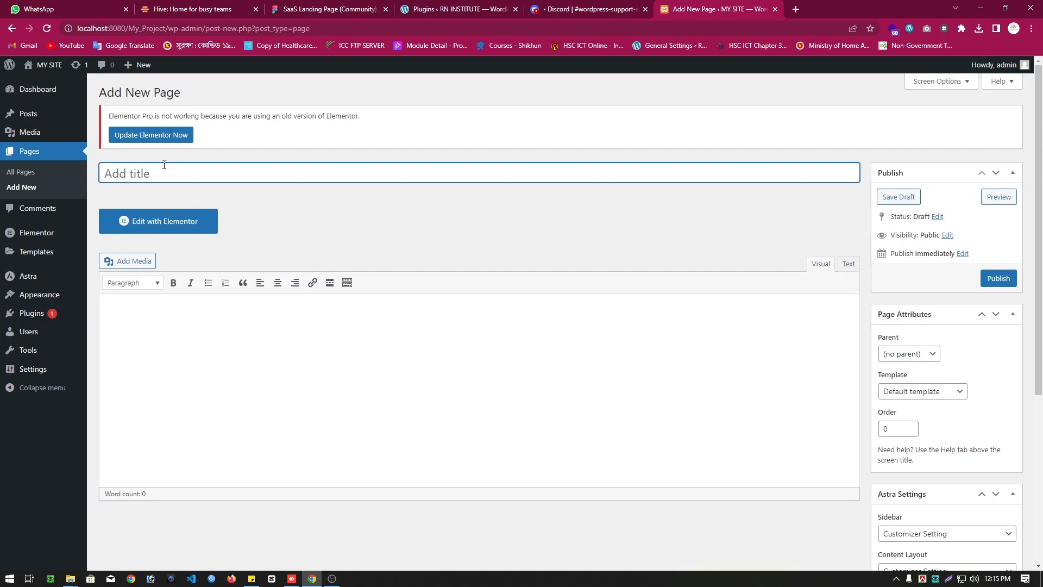
type("First Page")
left_click(1002, 286)
left_click(1005, 284)
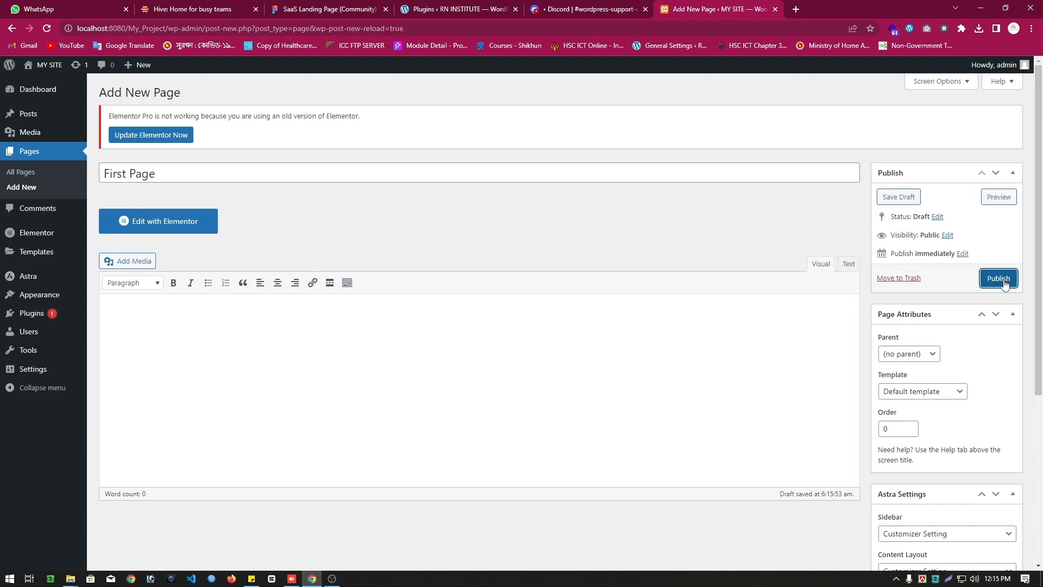
left_click(1005, 284)
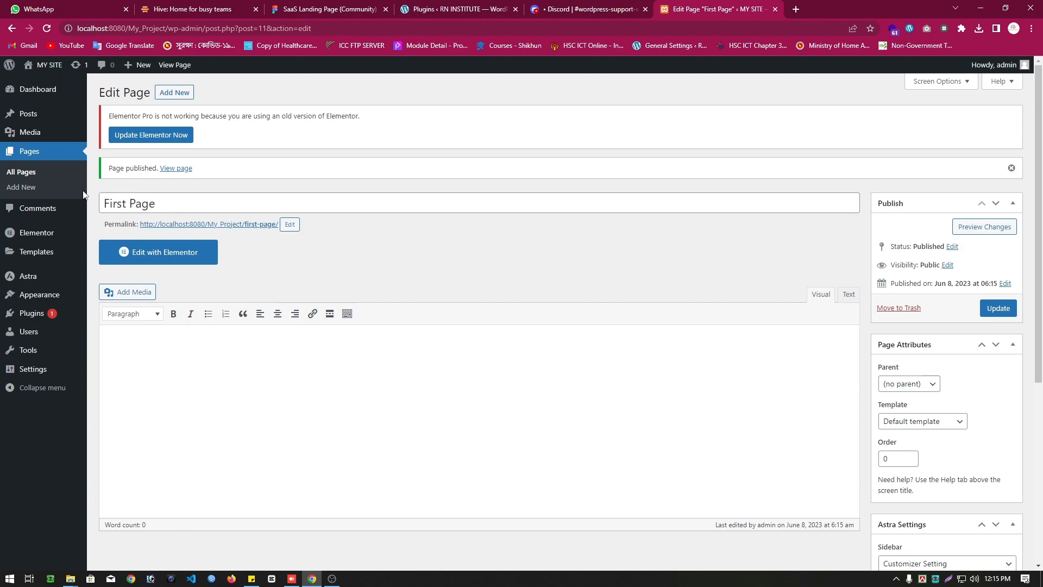
- Open First Page from the list of all pages and start editing it with Elementor
left_click(27, 173)
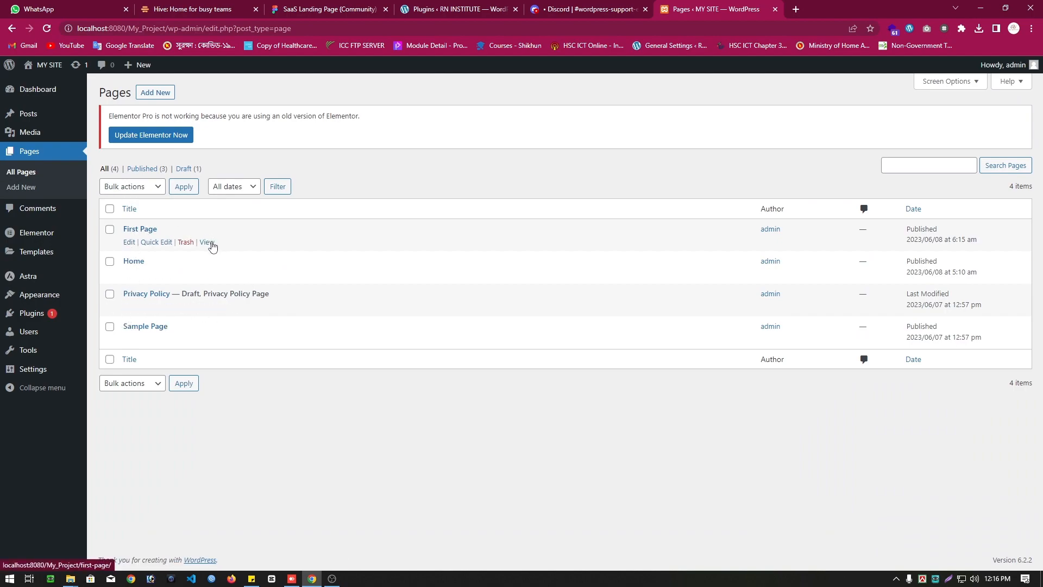
left_click(130, 242)
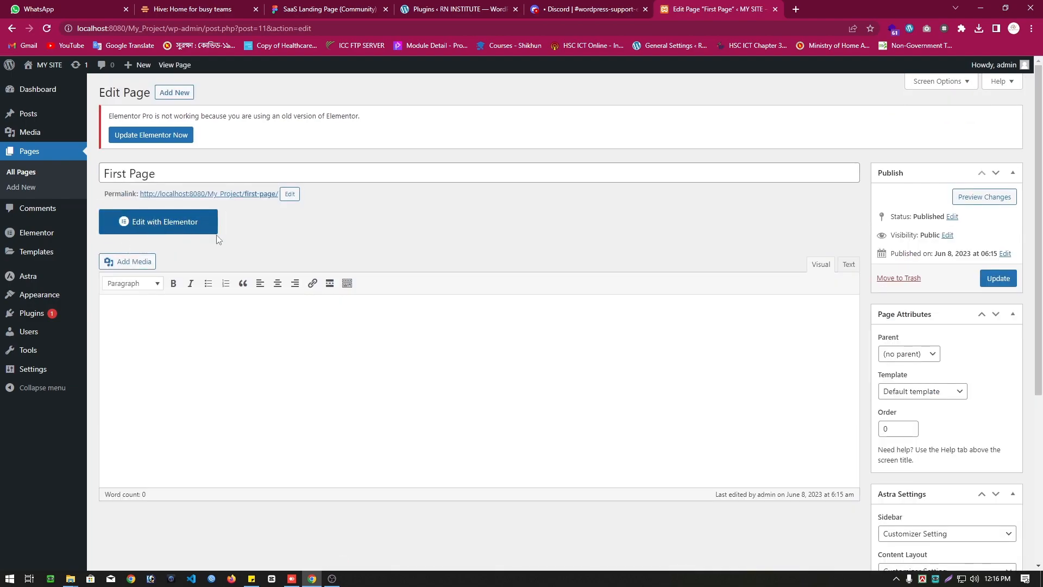
left_click(186, 223)
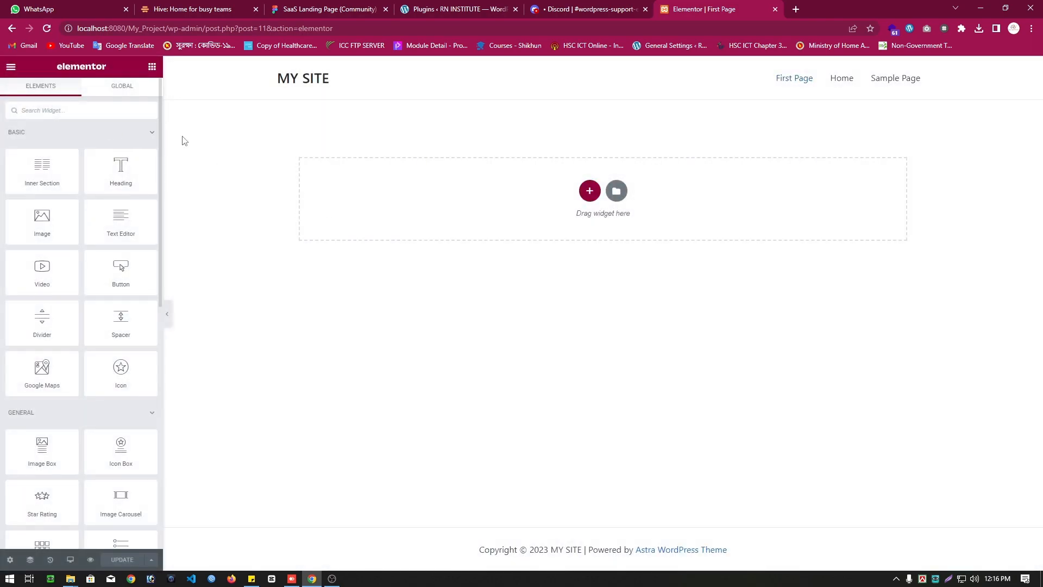
- Look through the Basic and General widgets available in the Elementor editor
scroll(104, 242, "down", 4)
scroll(103, 245, "down", 3)
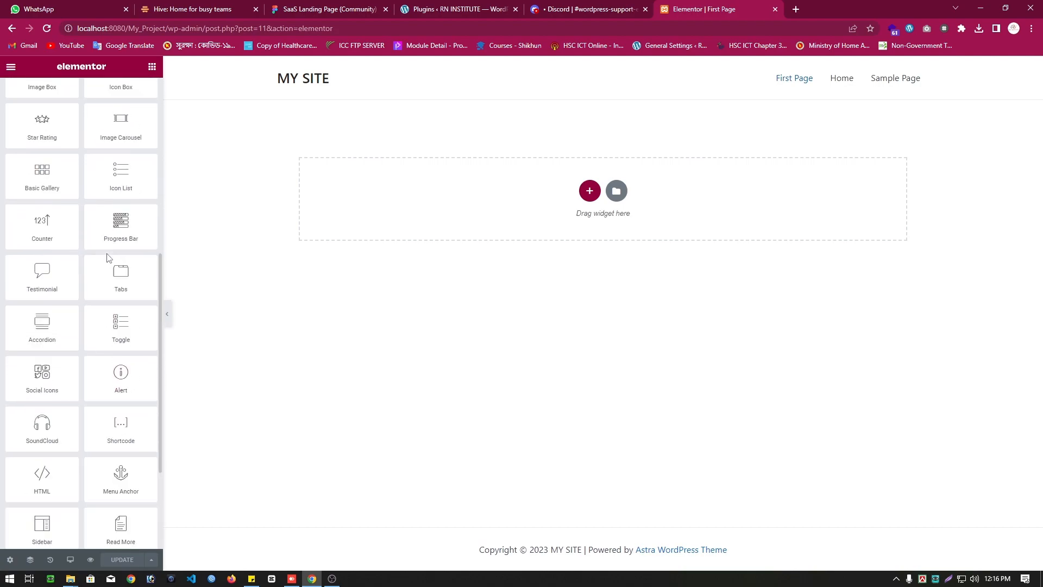
scroll(108, 255, "up", 6)
scroll(110, 251, "up", 1)
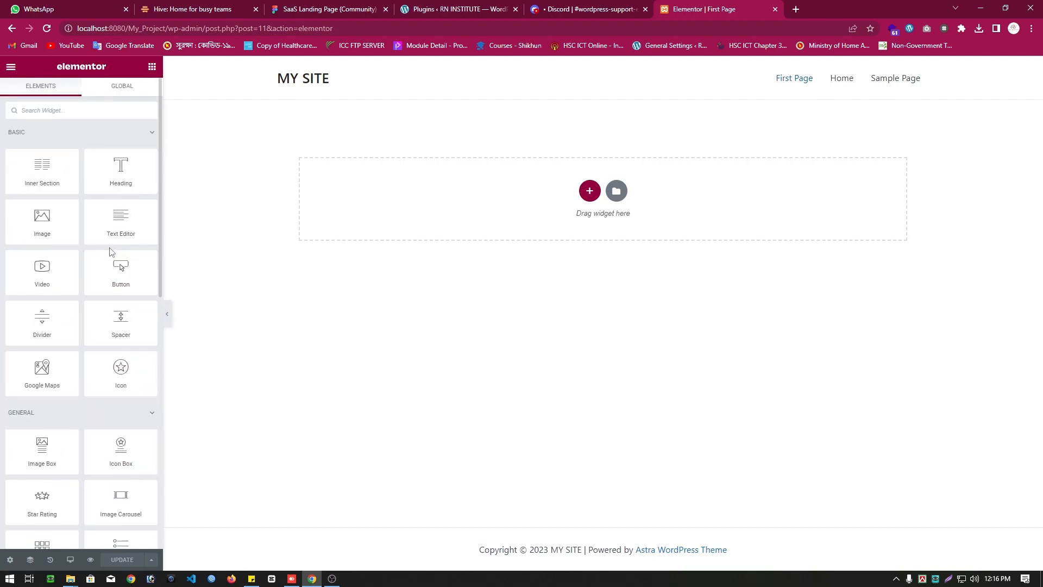
scroll(113, 186, "down", 8)
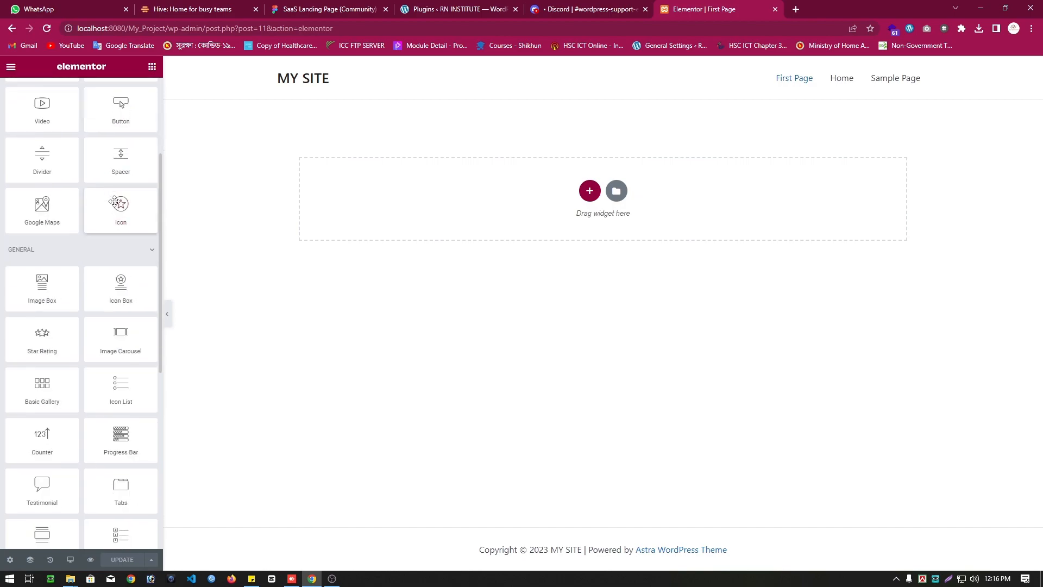
scroll(120, 193, "up", 6)
scroll(124, 197, "down", 7)
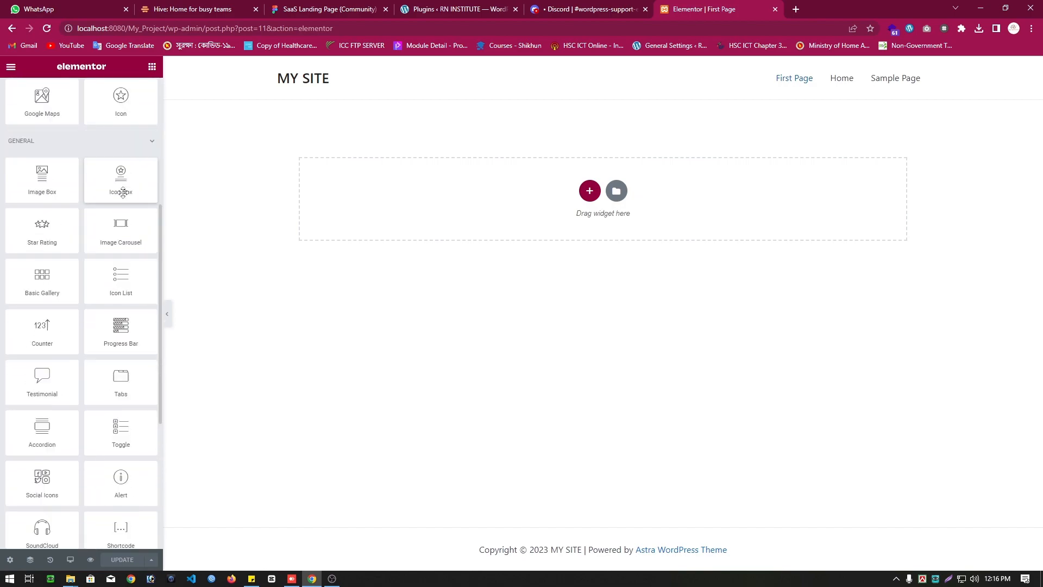